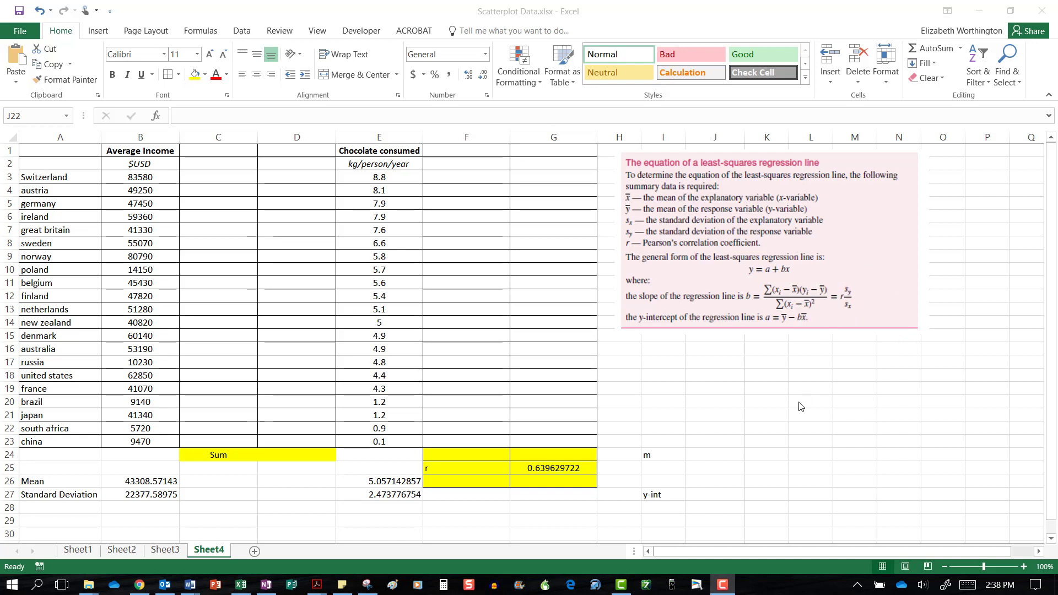
Step: Enter =B3-$B$26 in C3 and fill it down to C23, starting at 40271.42857
left_click(565, 472)
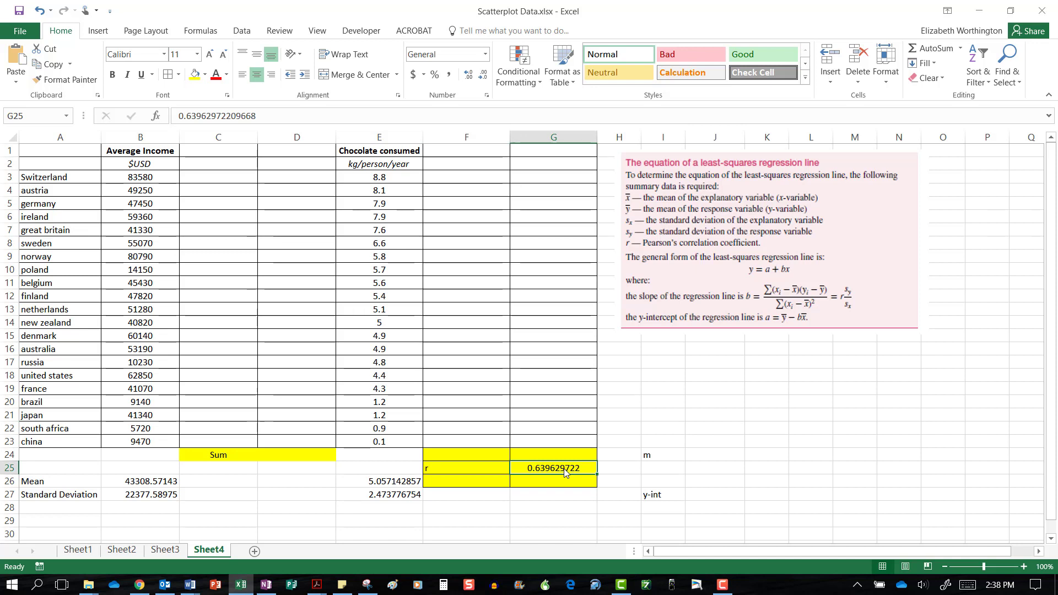
left_click(161, 483)
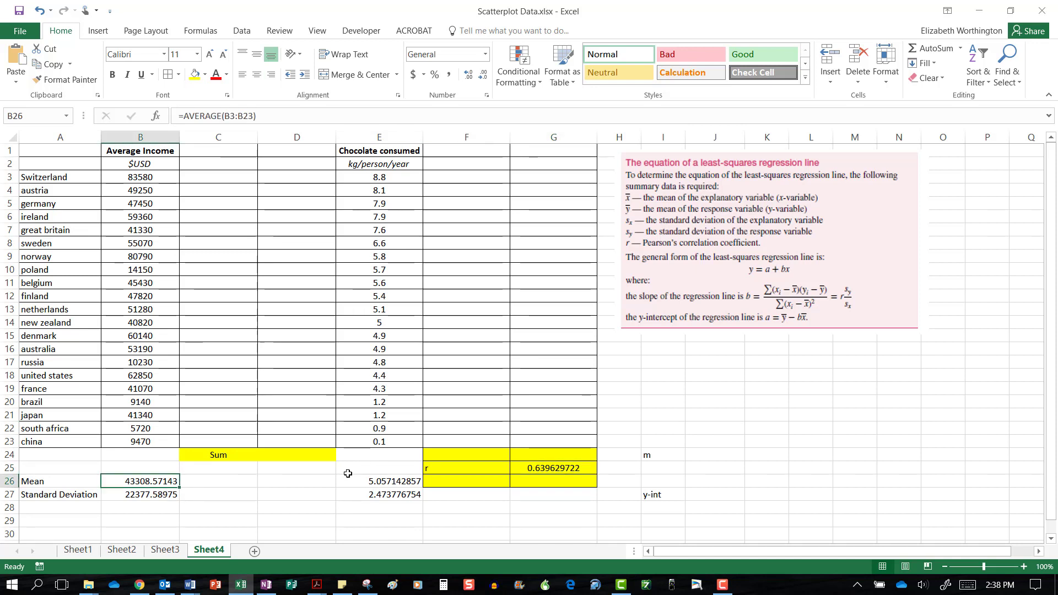
left_click(226, 174)
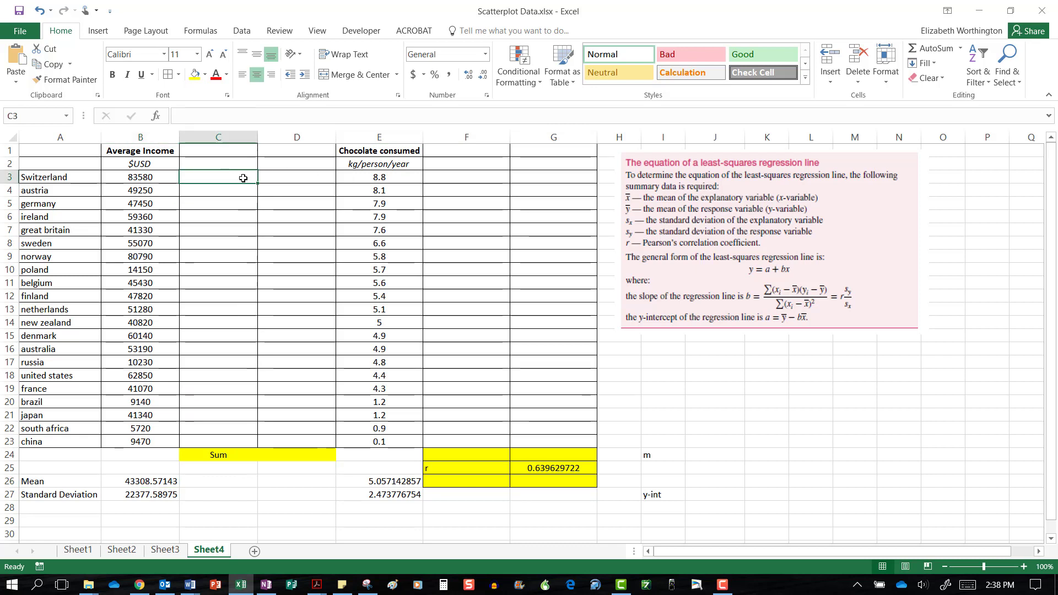
type("=")
left_click(152, 180)
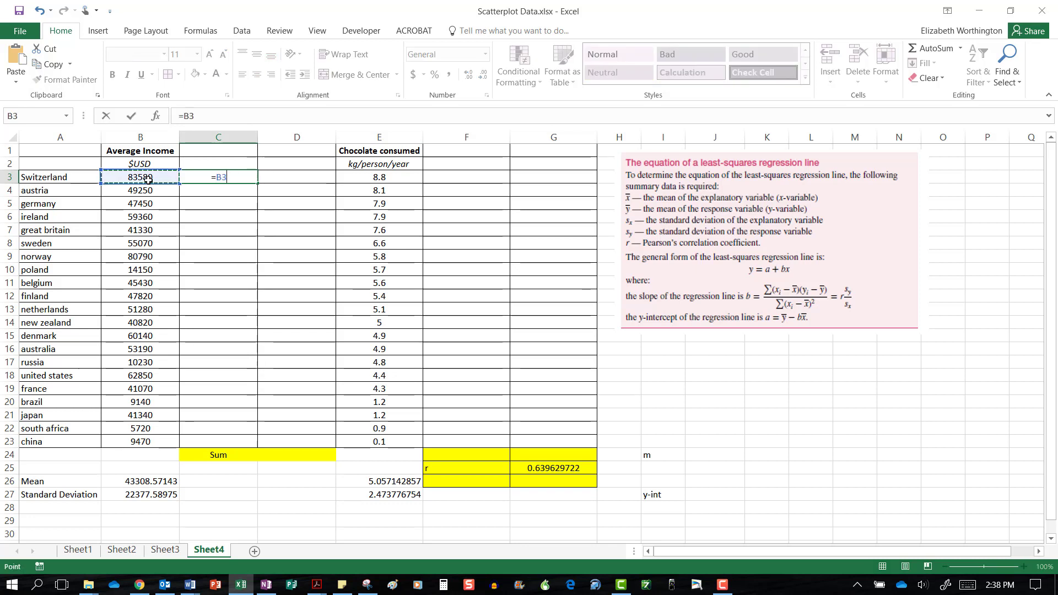
type("-")
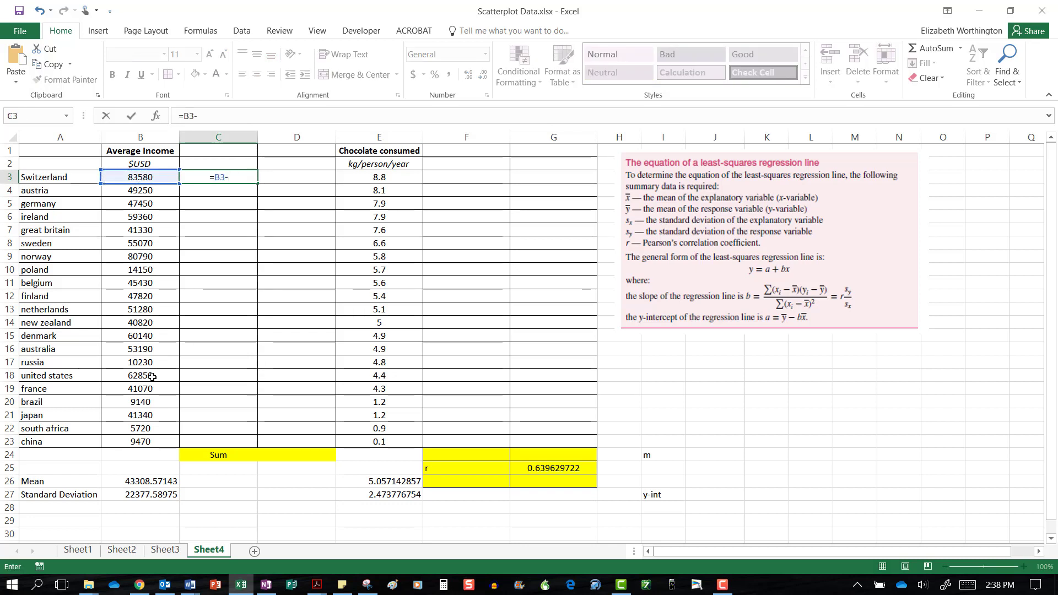
left_click(150, 483)
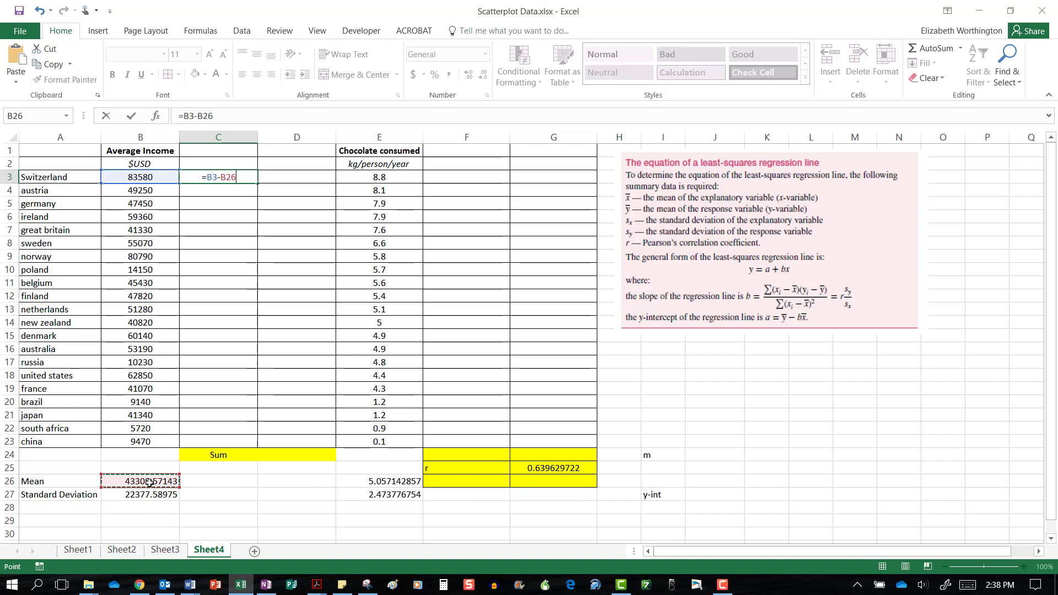
key("F4")
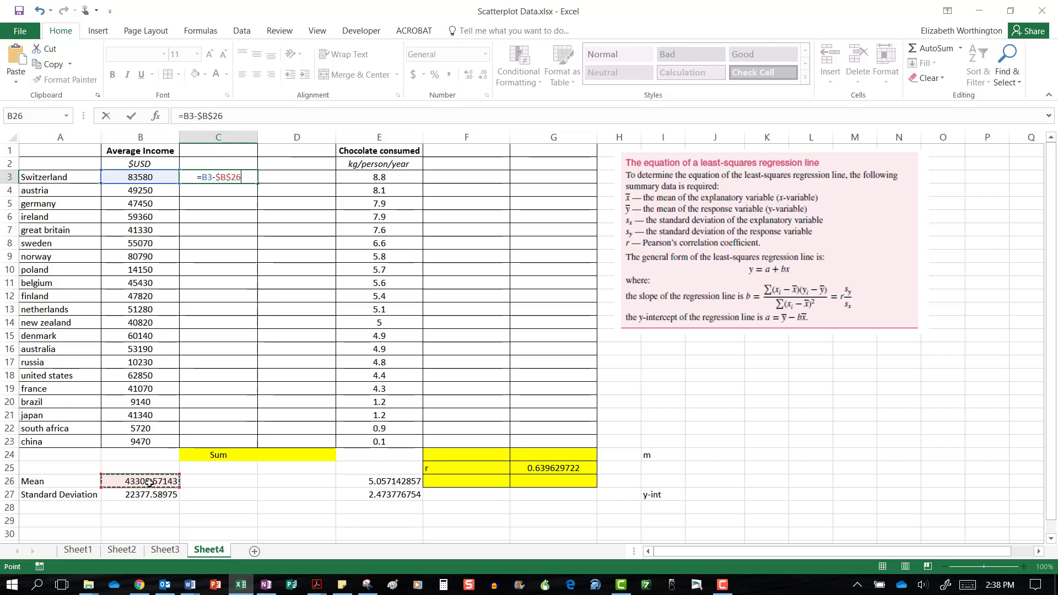
key("Return")
left_click(229, 178)
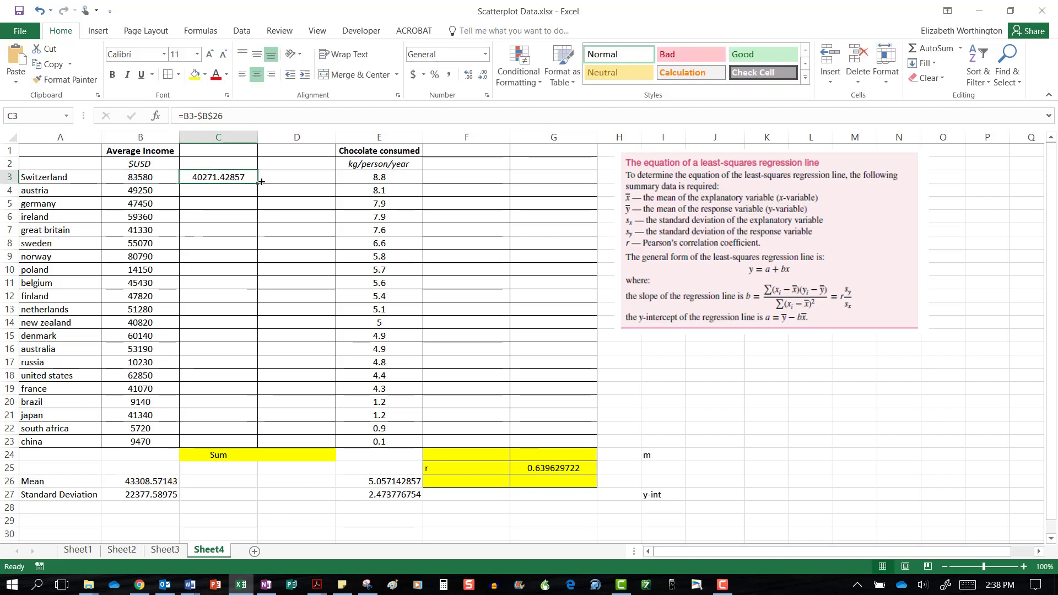
left_click_drag(256, 182, 243, 446)
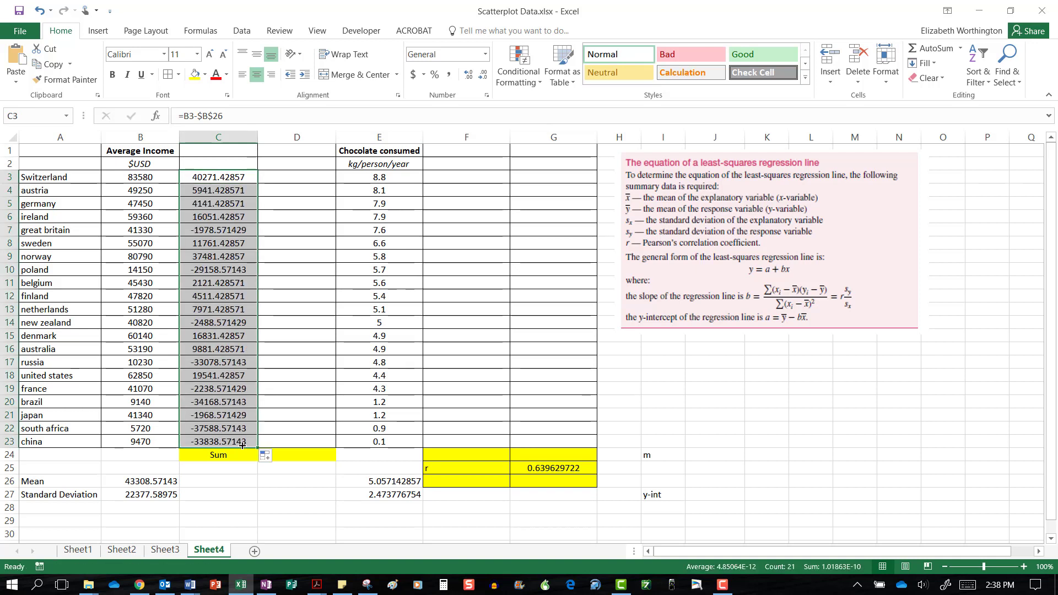
left_click(470, 176)
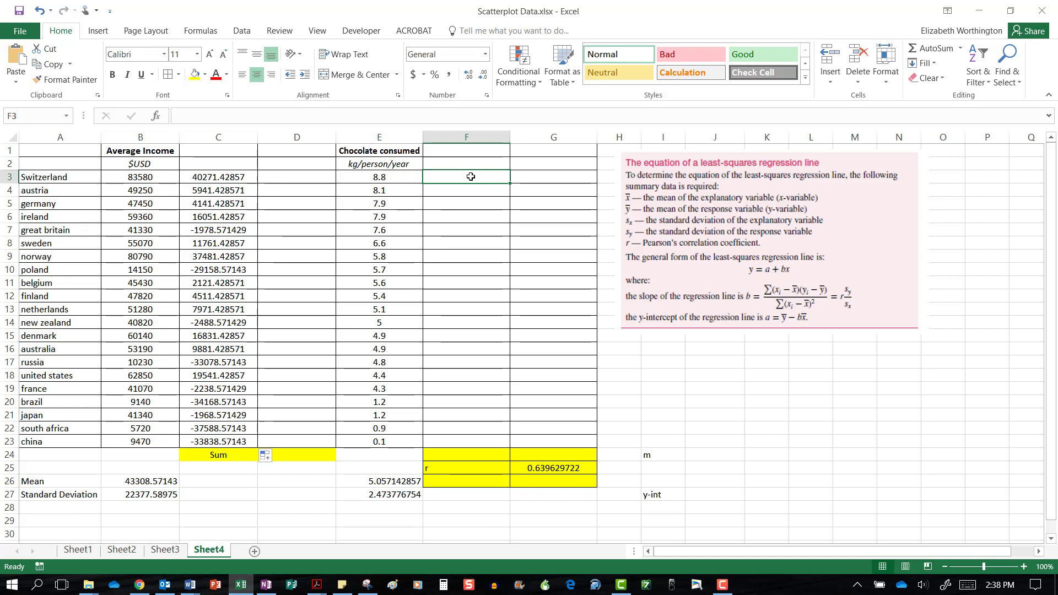
Step: Enter =E3-$E$26 in F3 and fill it down to F23, from 3.742857143 to -4.957142857
type("=")
left_click(388, 176)
type("-")
left_click(391, 481)
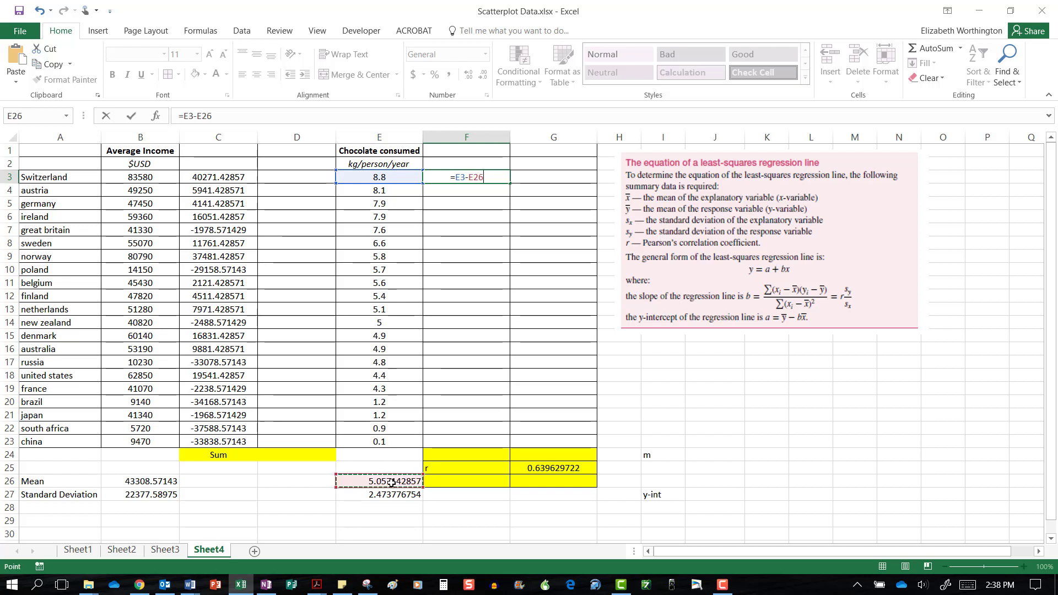
key("F4")
key("Return")
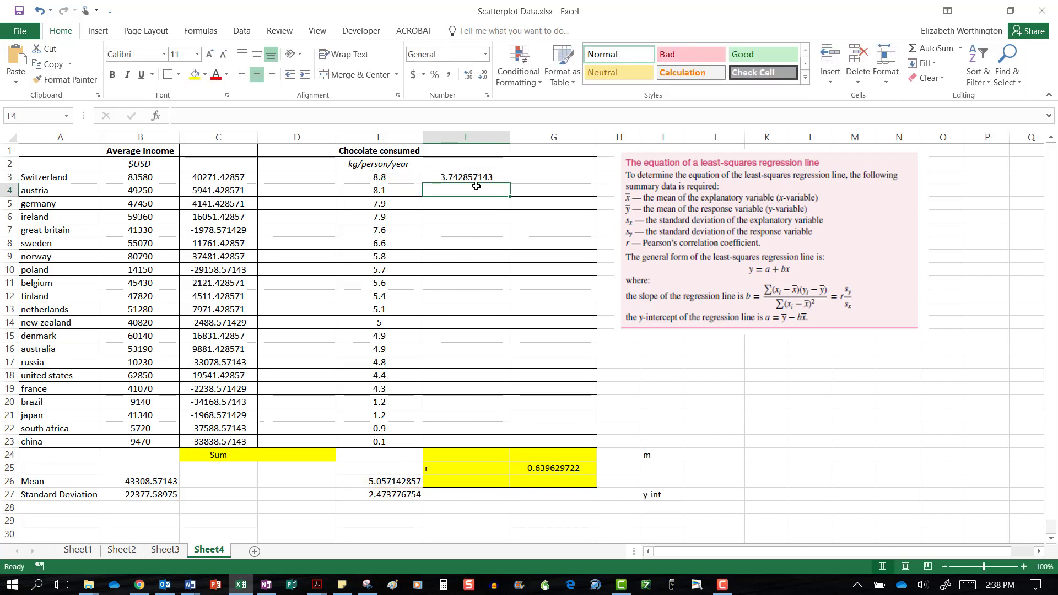
left_click(498, 179)
left_click_drag(509, 184, 498, 452)
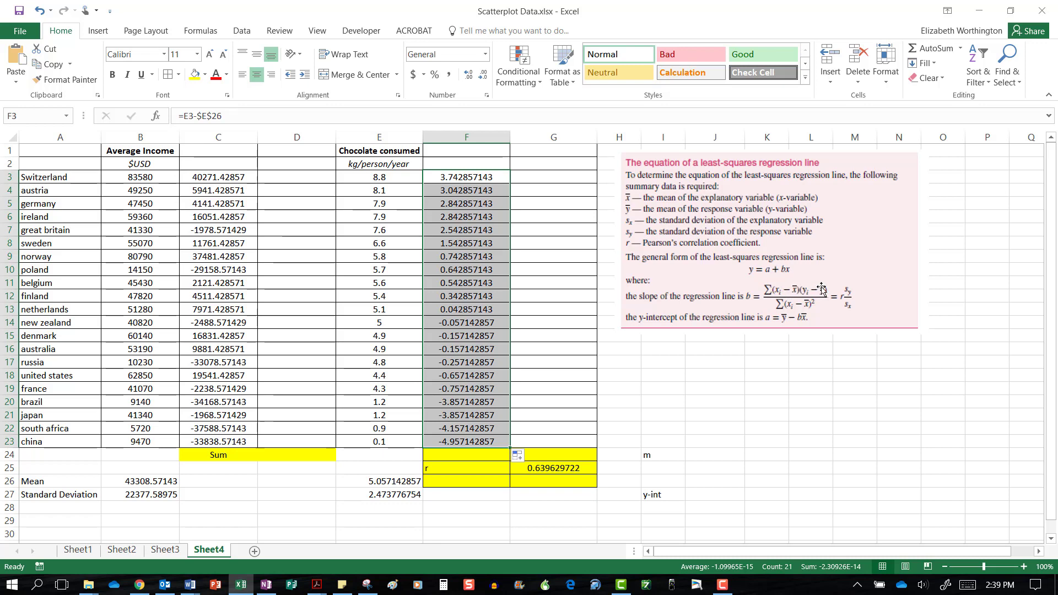
Step: Enter =C3*F3 in G3 and fill the deviation product down to G23
left_click(554, 178)
type("=")
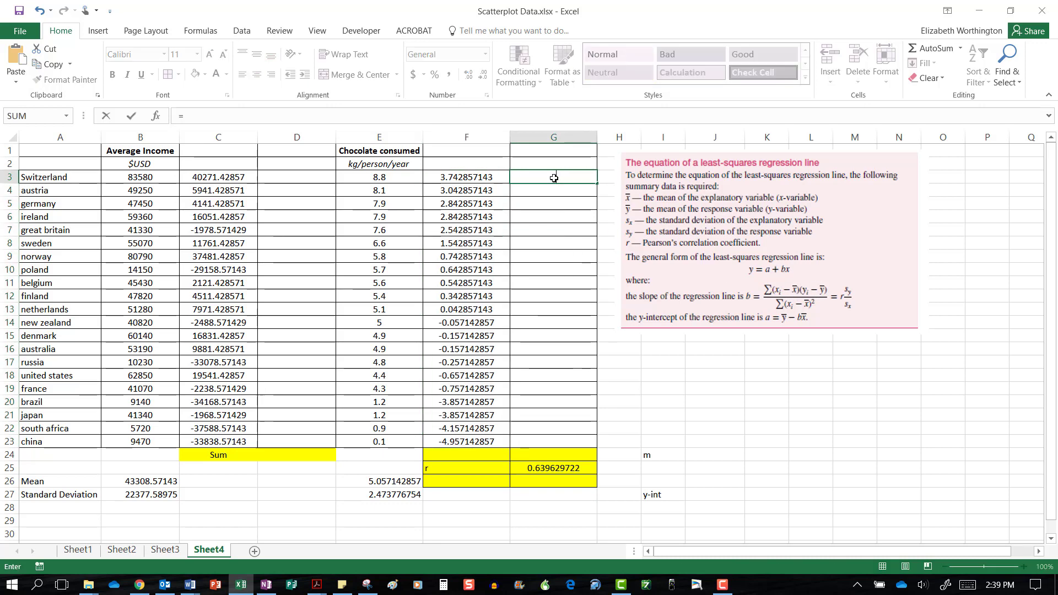
left_click(236, 177)
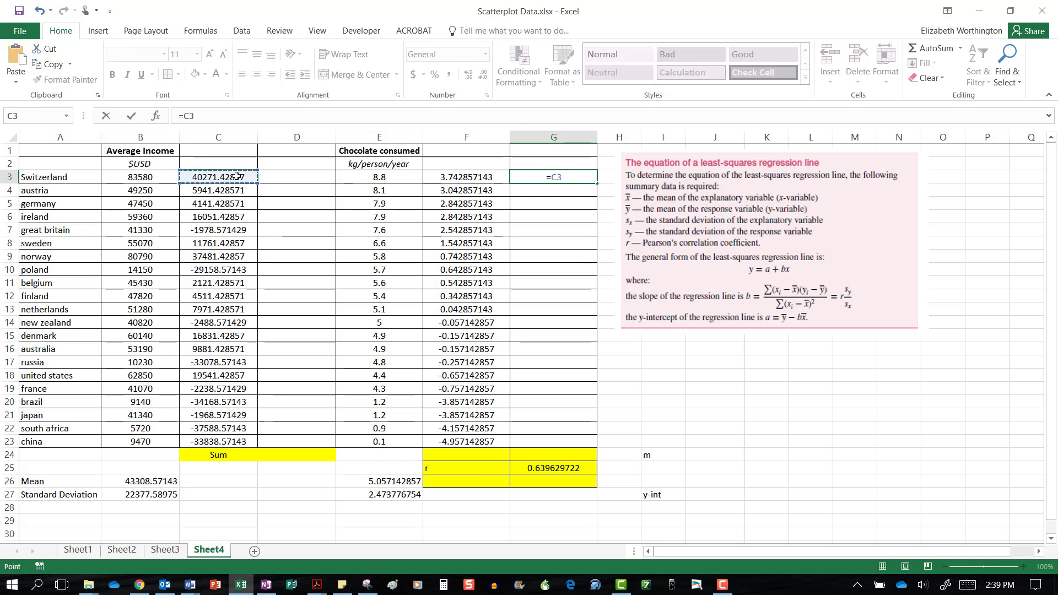
type("*")
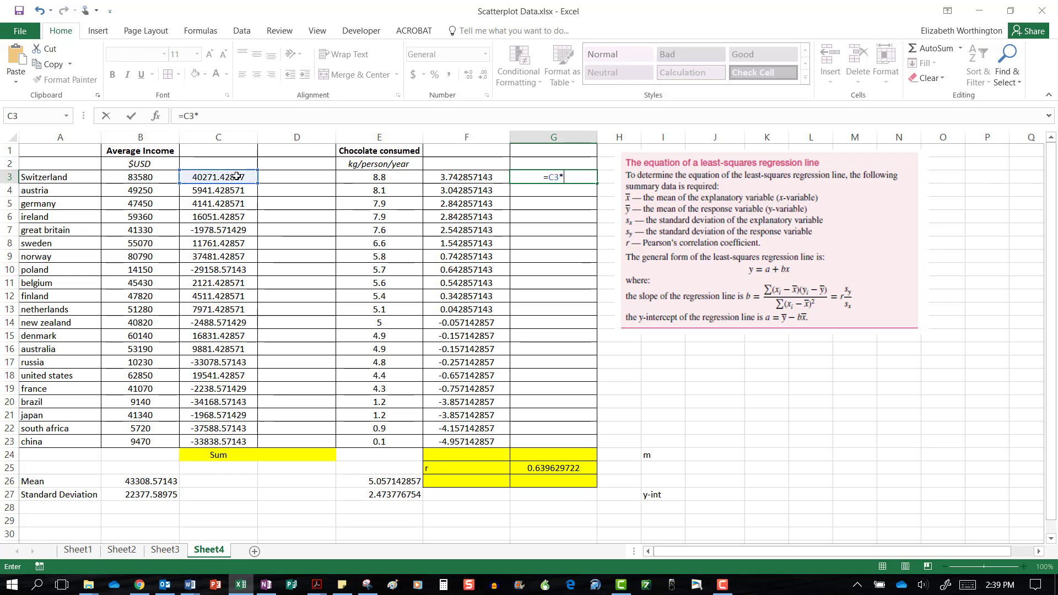
left_click(443, 177)
key("Return")
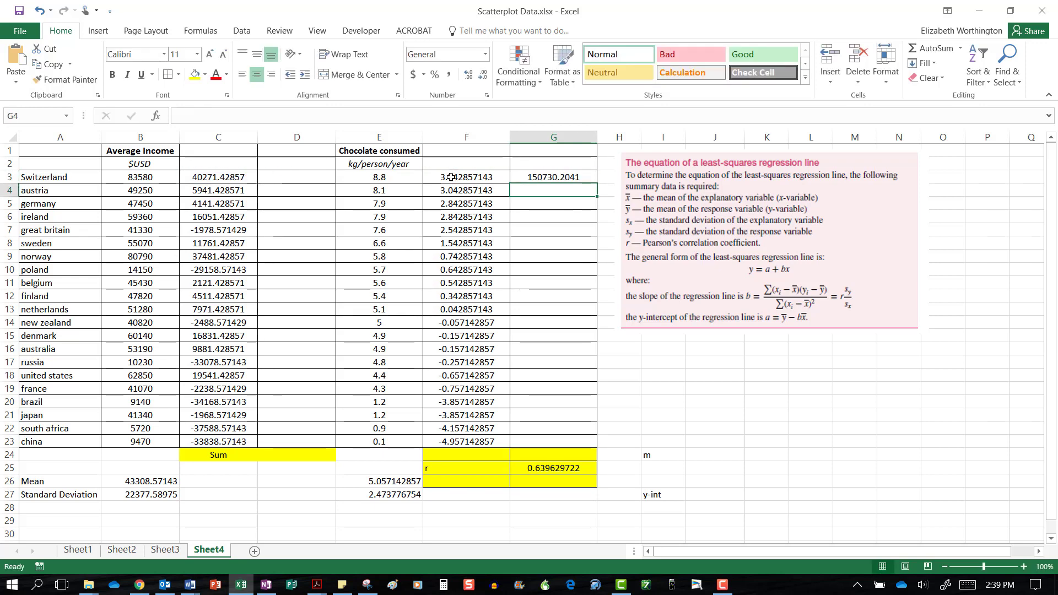
left_click(553, 176)
left_click_drag(597, 182, 581, 445)
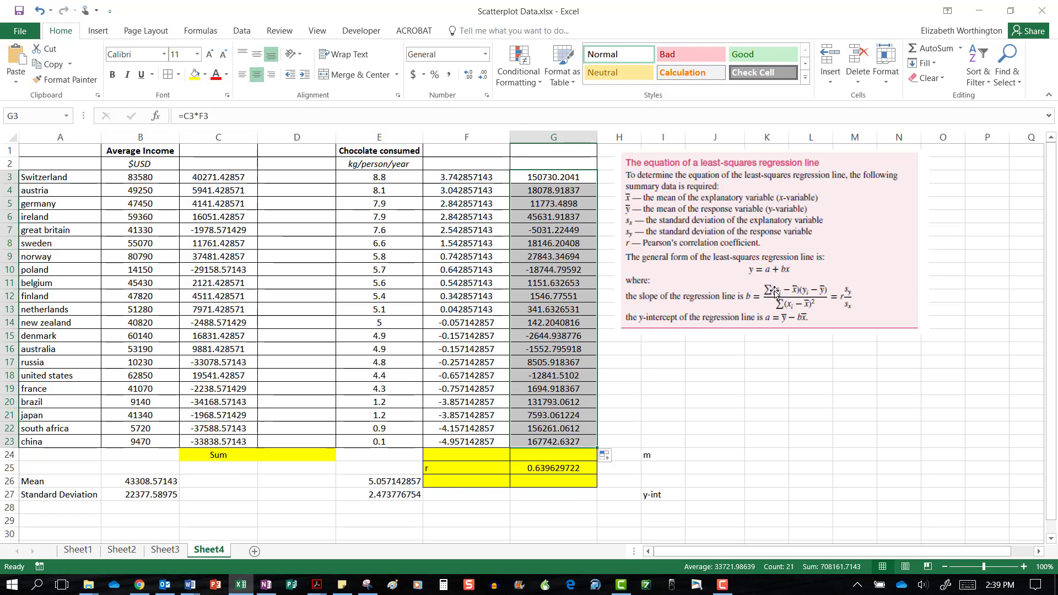
Step: Sum G3:G23 in G24, giving 708161.7143
left_click(551, 454)
type("=sum(")
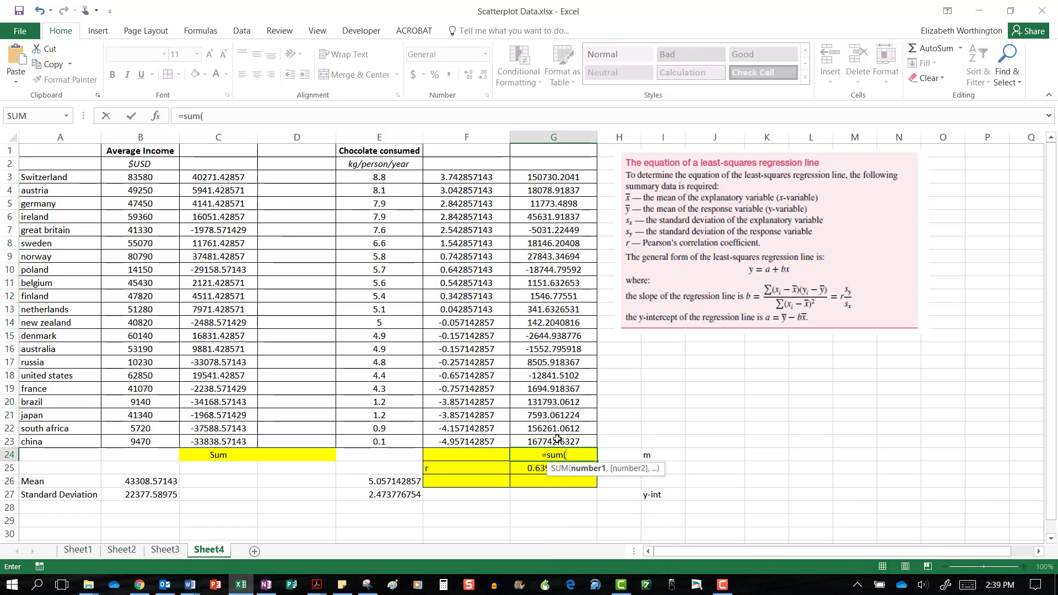
left_click_drag(559, 441, 555, 181)
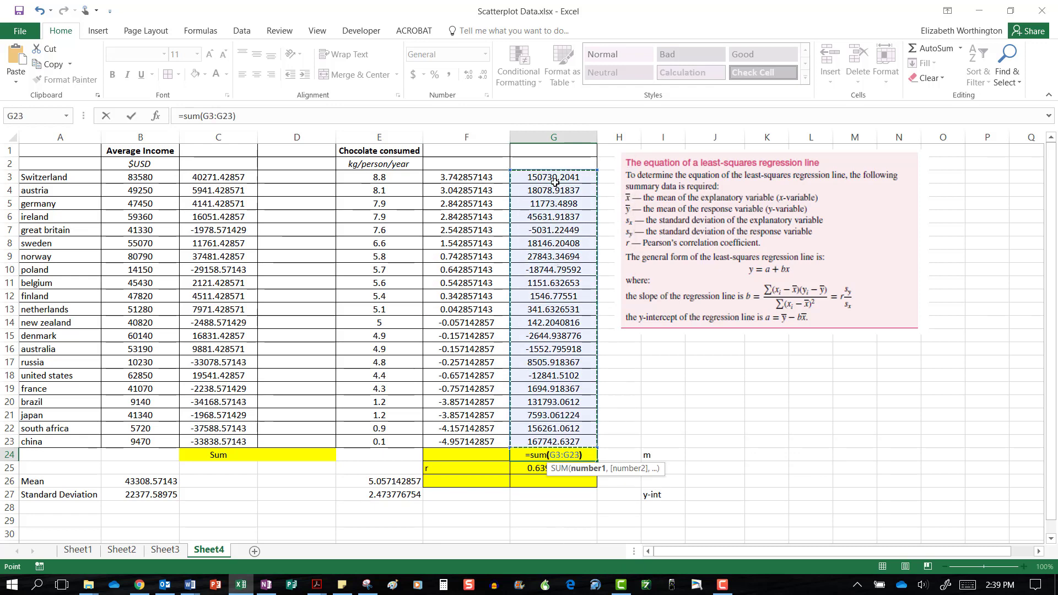
key("Return")
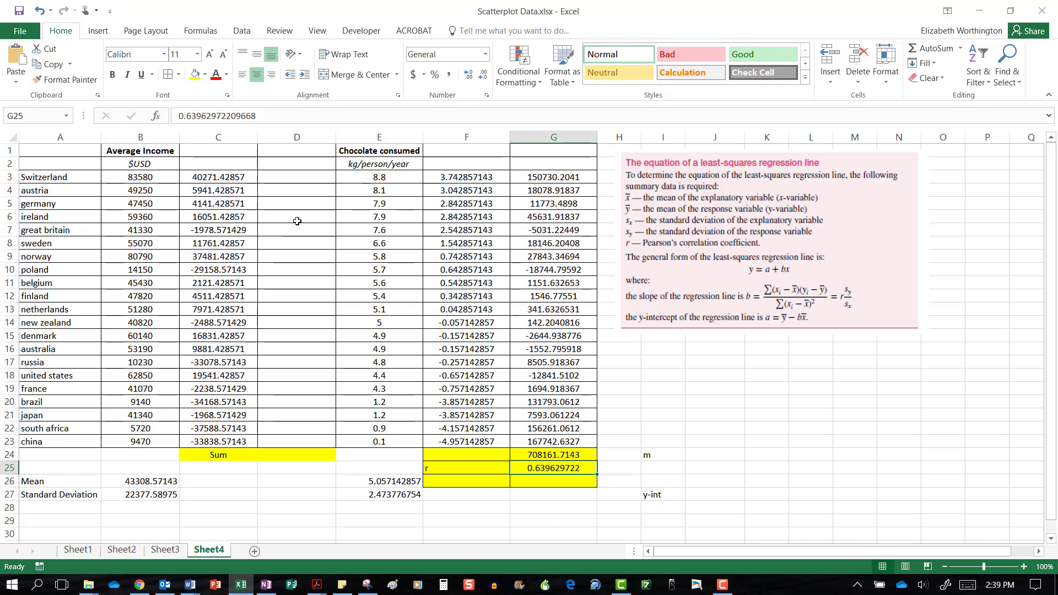
left_click(291, 175)
Step: Enter =C3^2 in D3 and fill the squared income deviation down to D23
type("=")
left_click(218, 178)
type("^2")
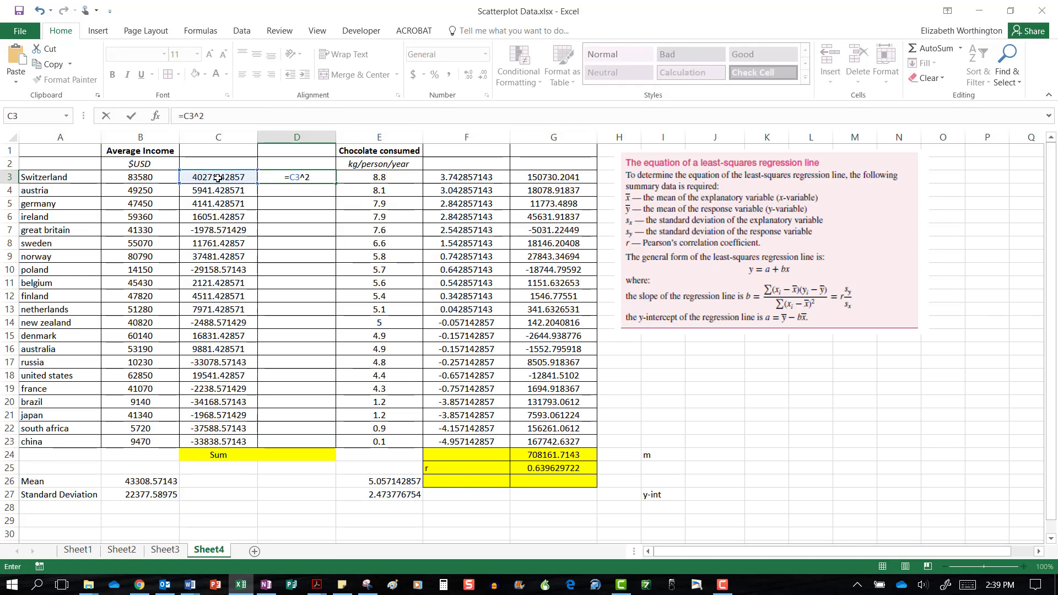
key("Return")
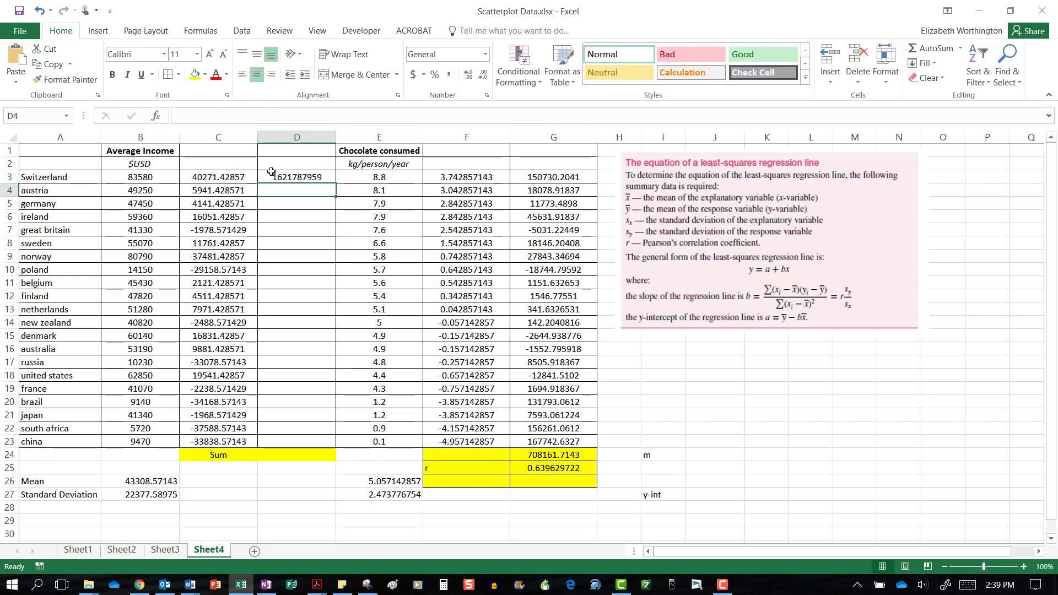
left_click(291, 178)
left_click_drag(335, 184, 325, 444)
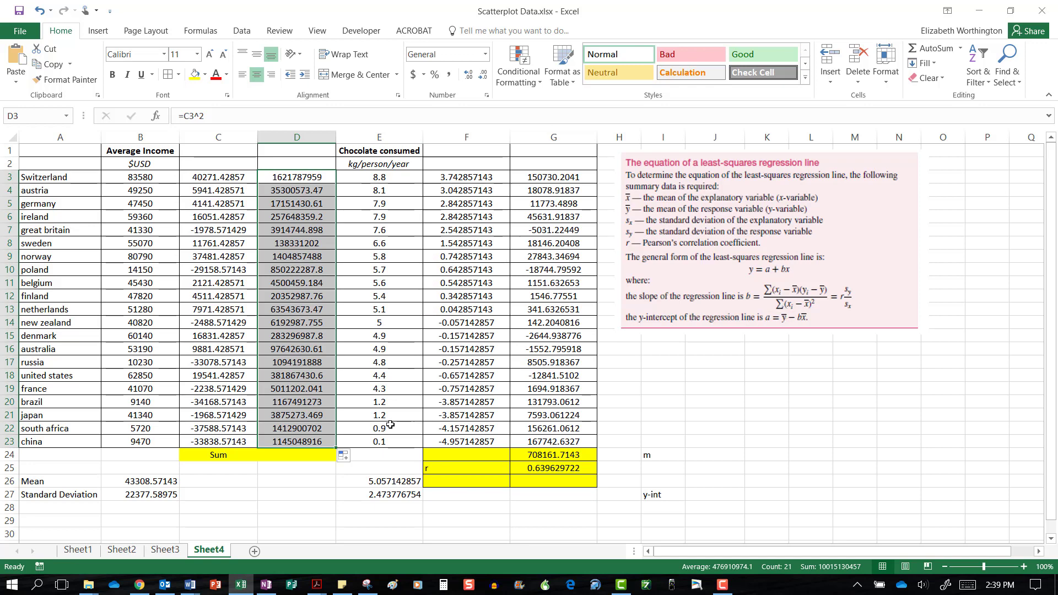
left_click(293, 455)
type("=sum(")
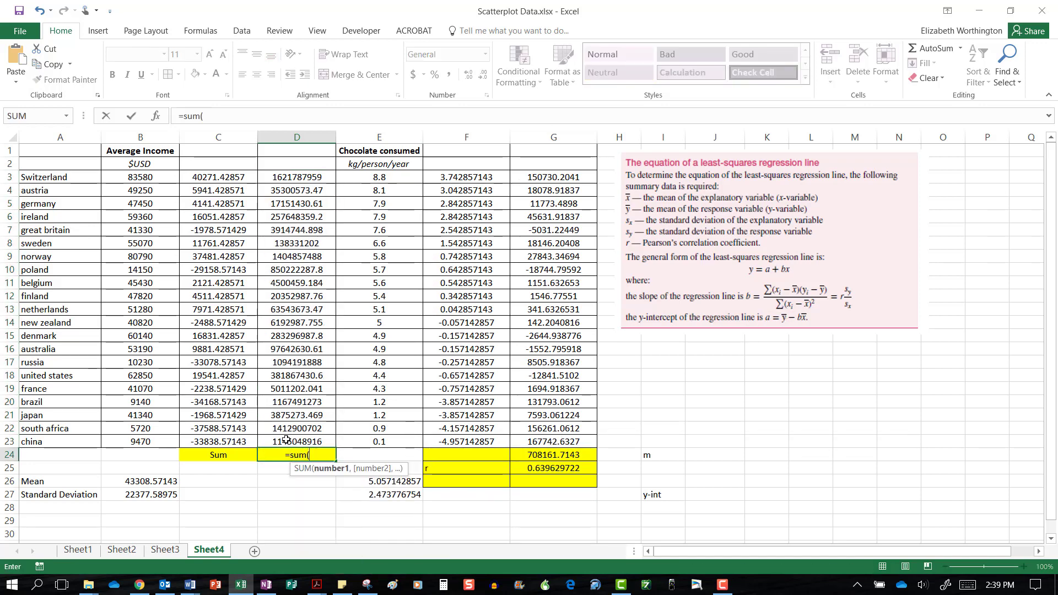
left_click_drag(286, 439, 280, 175)
key("Return")
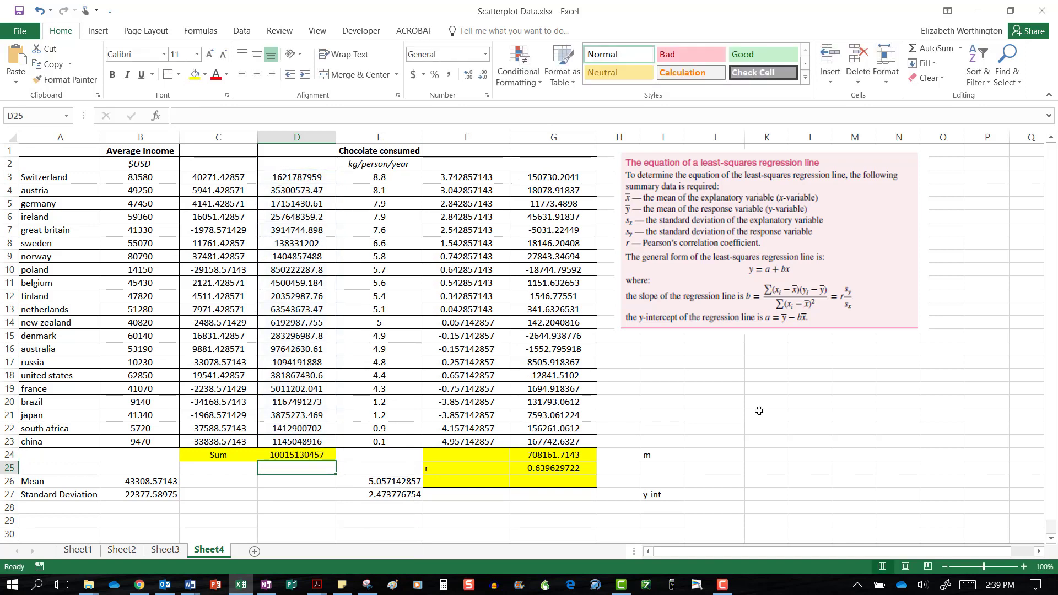
Step: Fill I24:J24, I25:J25 and I27:J27 with yellow beside the m and y-int labels
left_click_drag(664, 451, 708, 451)
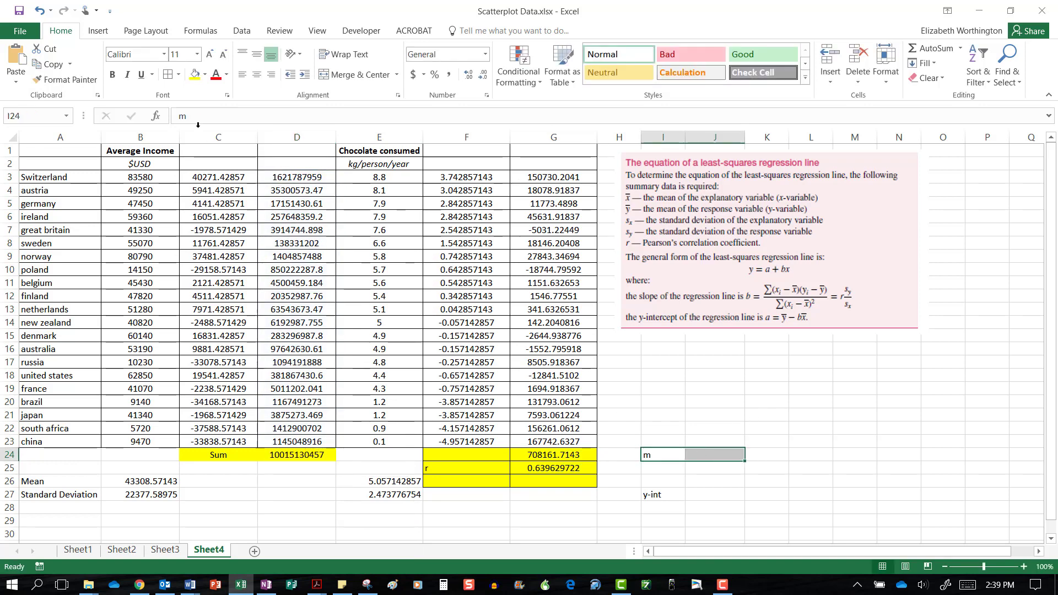
left_click(194, 75)
key("Down")
key("shift+Right")
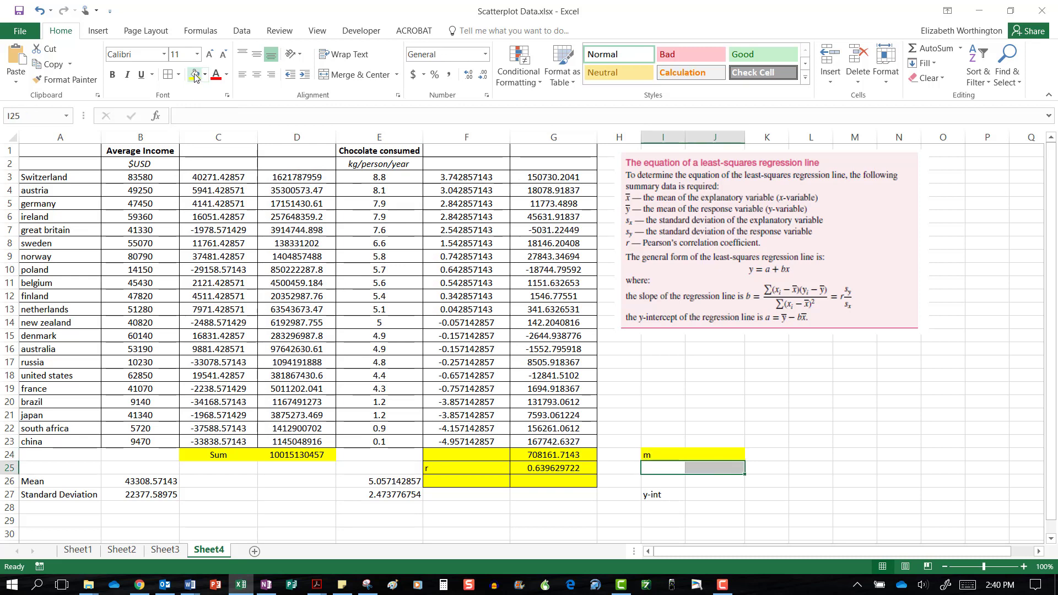
left_click(195, 75)
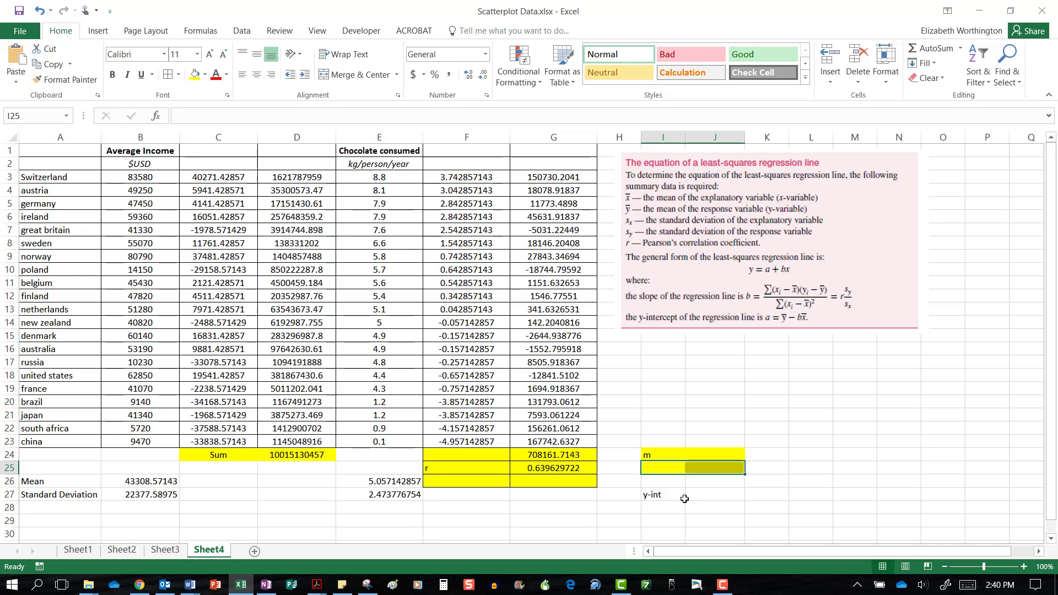
left_click_drag(660, 494, 716, 494)
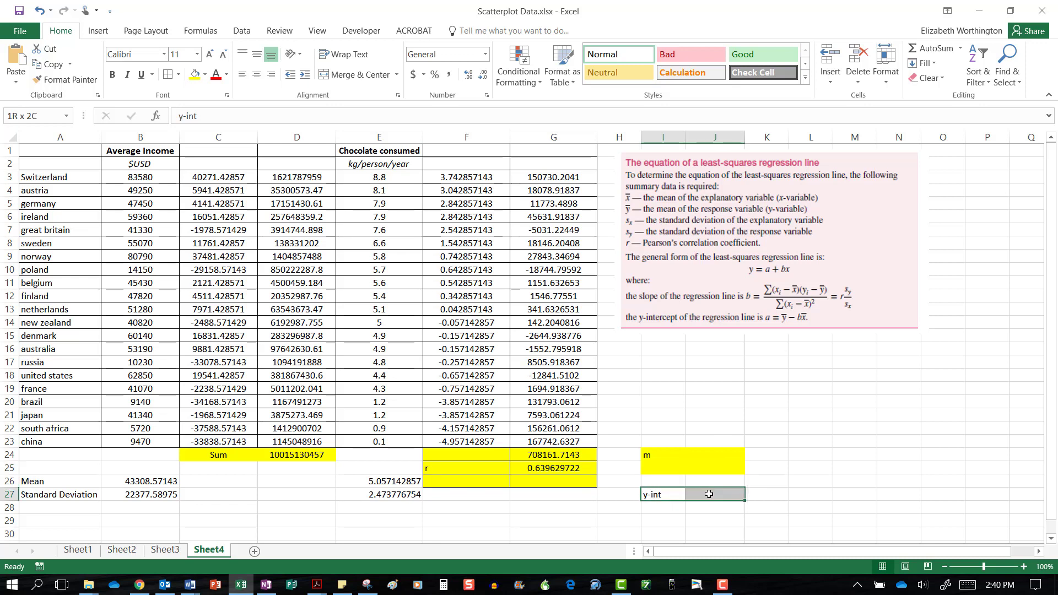
left_click(195, 75)
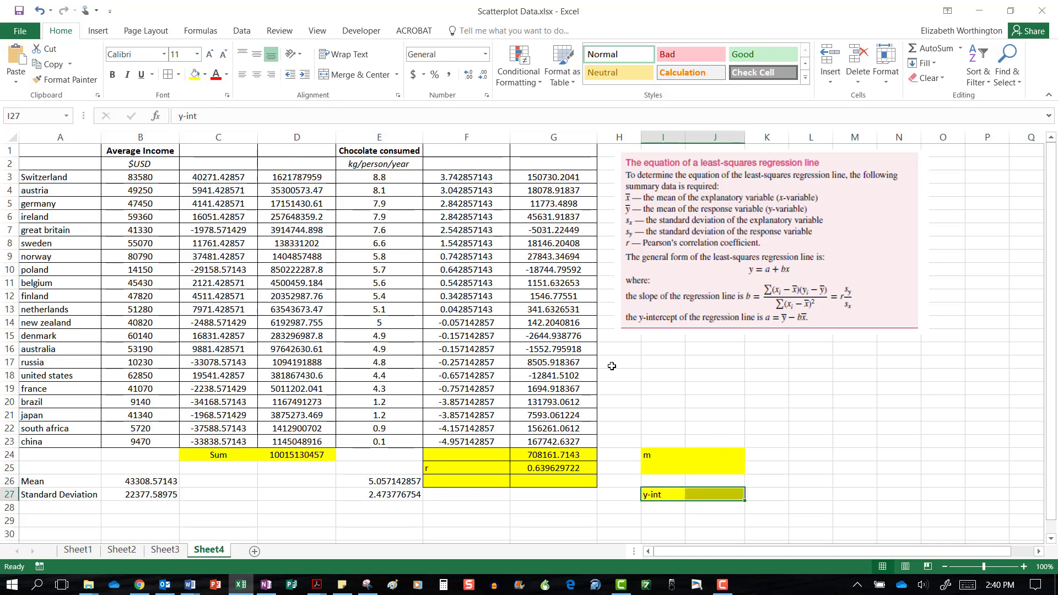
left_click(709, 455)
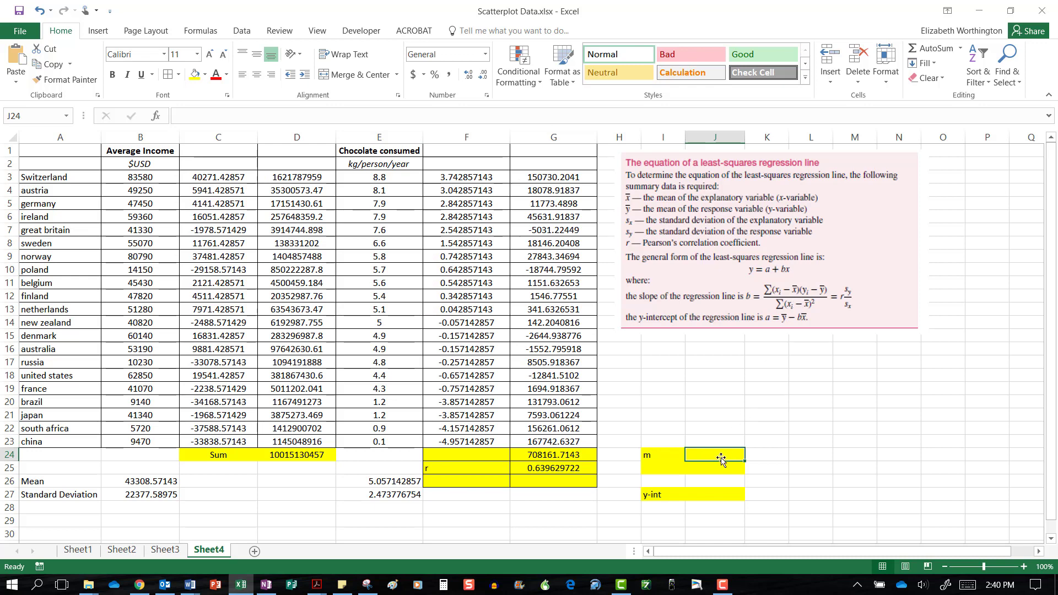
Step: Compute the slope in J24 as =G24/D24, giving 7.07092E-05
type("=")
left_click(569, 455)
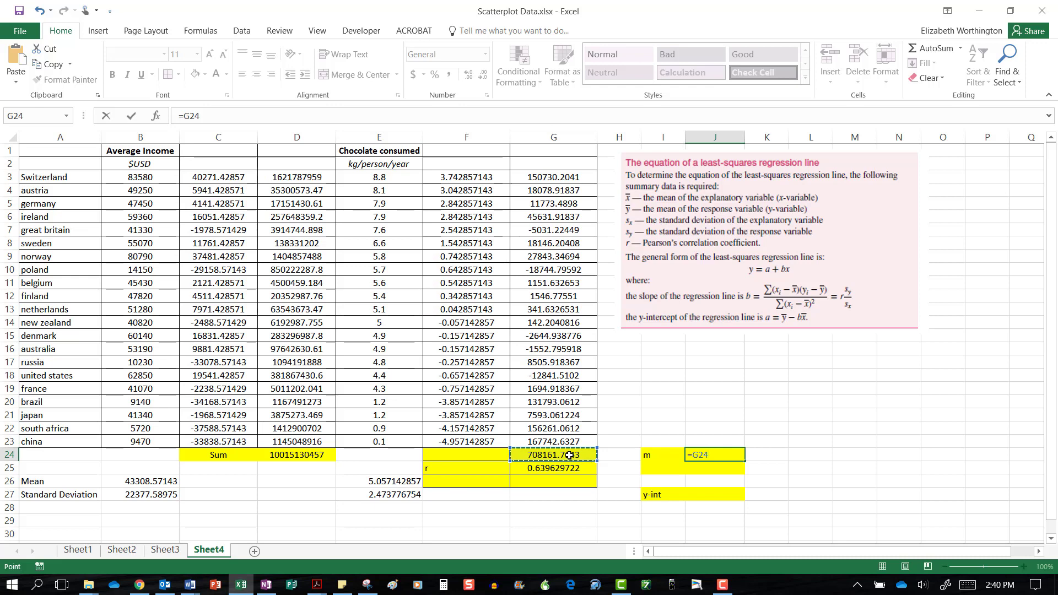
type("/")
left_click(307, 454)
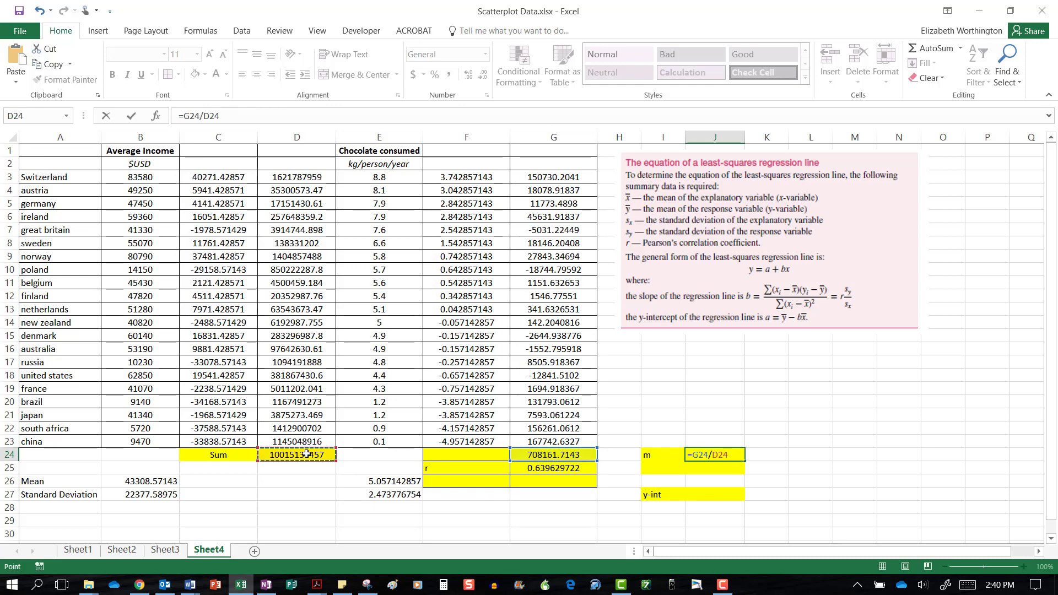
key("Return")
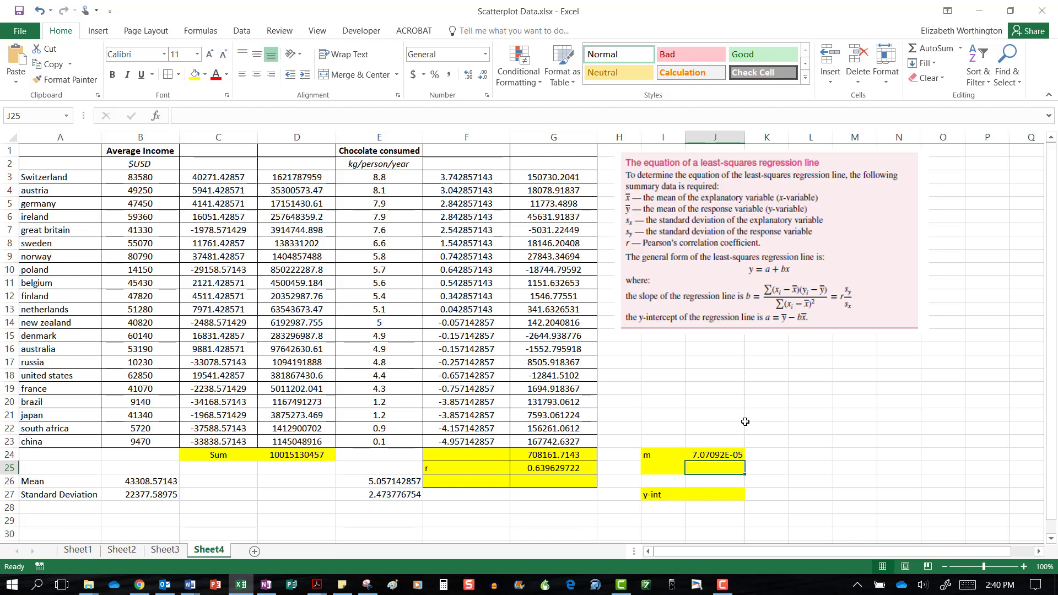
Step: Enter =G25*(E27/B27) in J25 to verify the slope as 7.07092E-05
type("=")
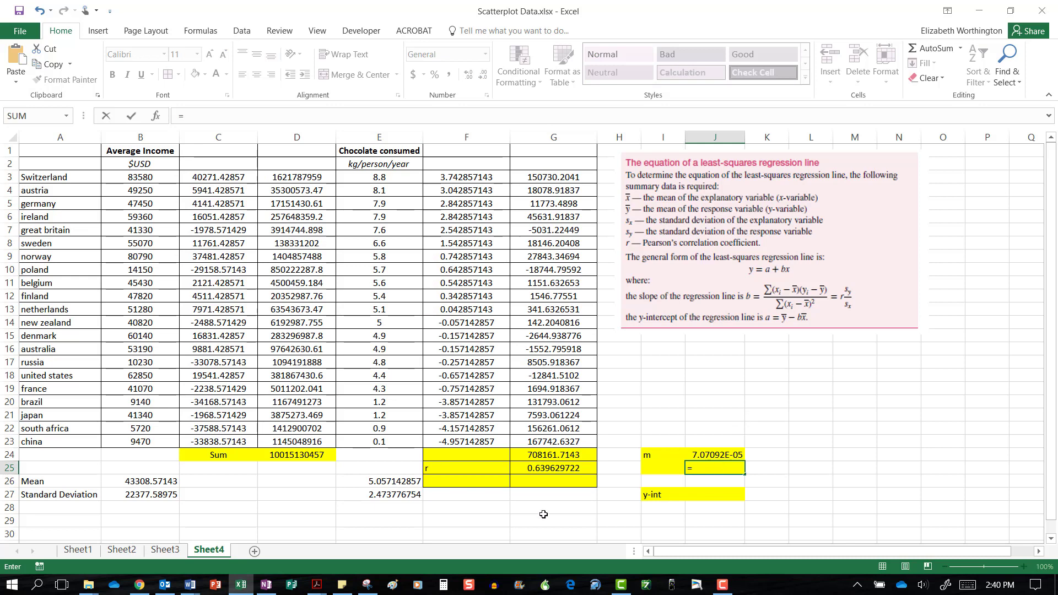
left_click(553, 467)
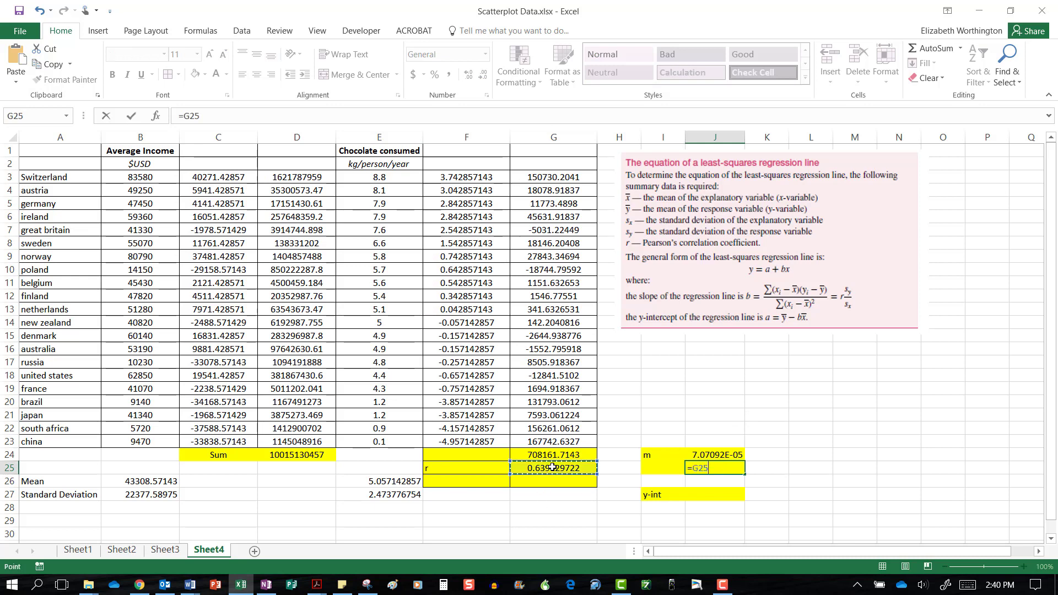
type("*(")
left_click(397, 497)
type("/")
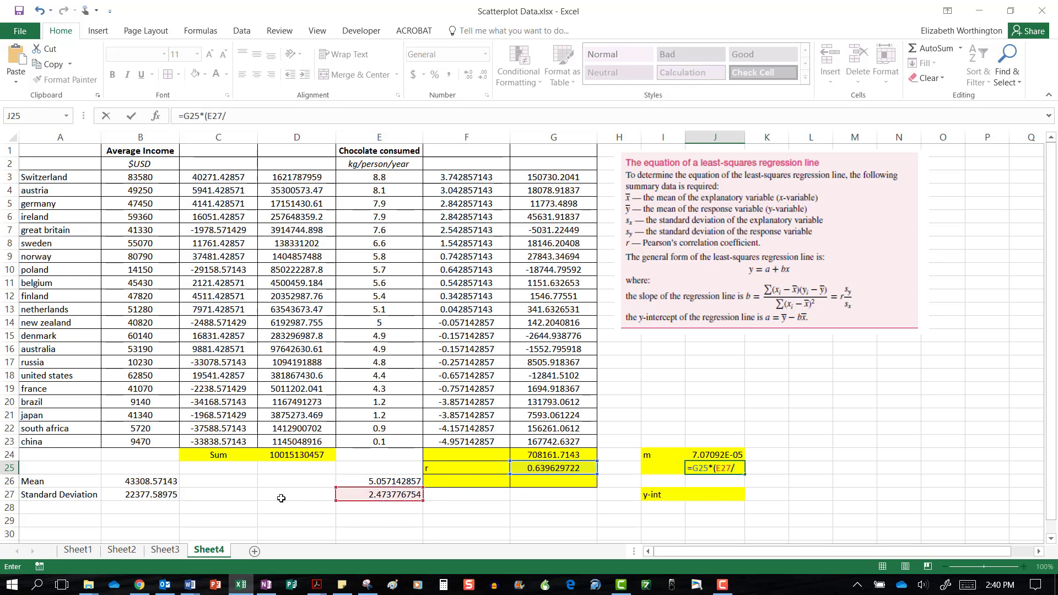
left_click(153, 495)
type(")")
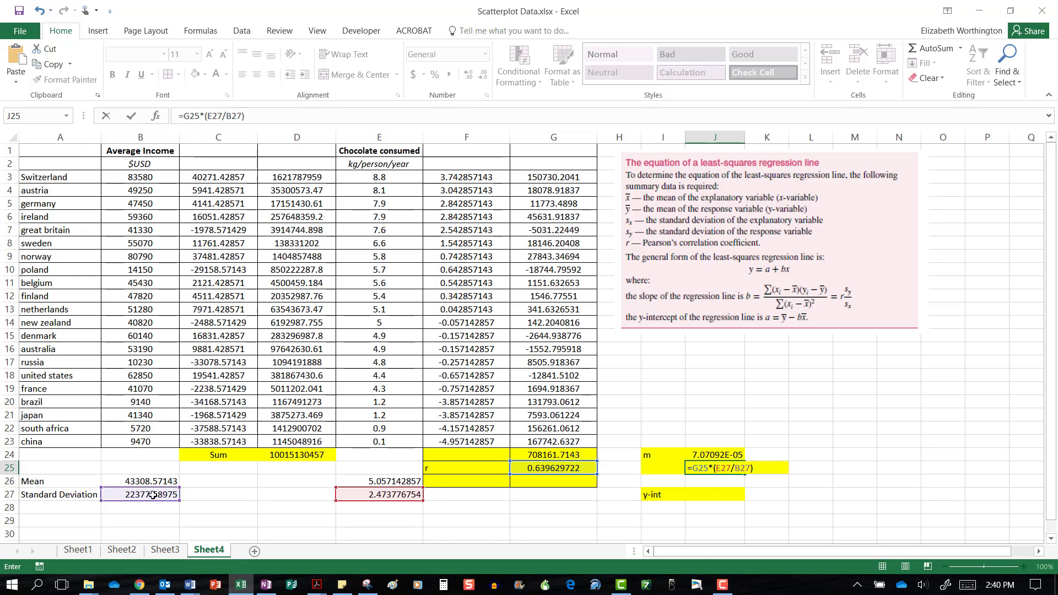
key("Return")
key("Down")
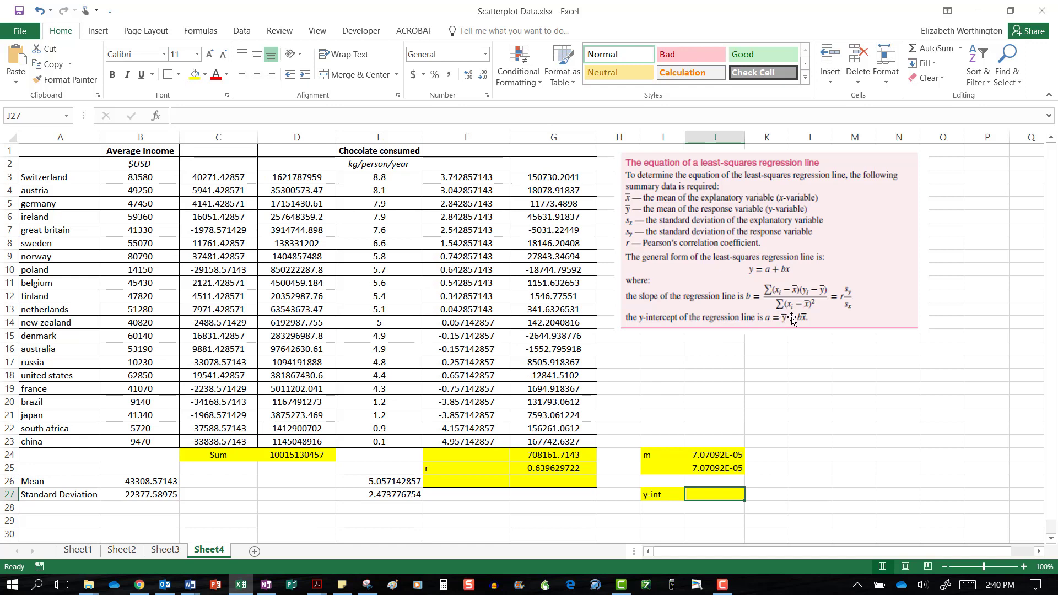
Step: Rename the I24 label from m to b
left_click(660, 456)
type("b")
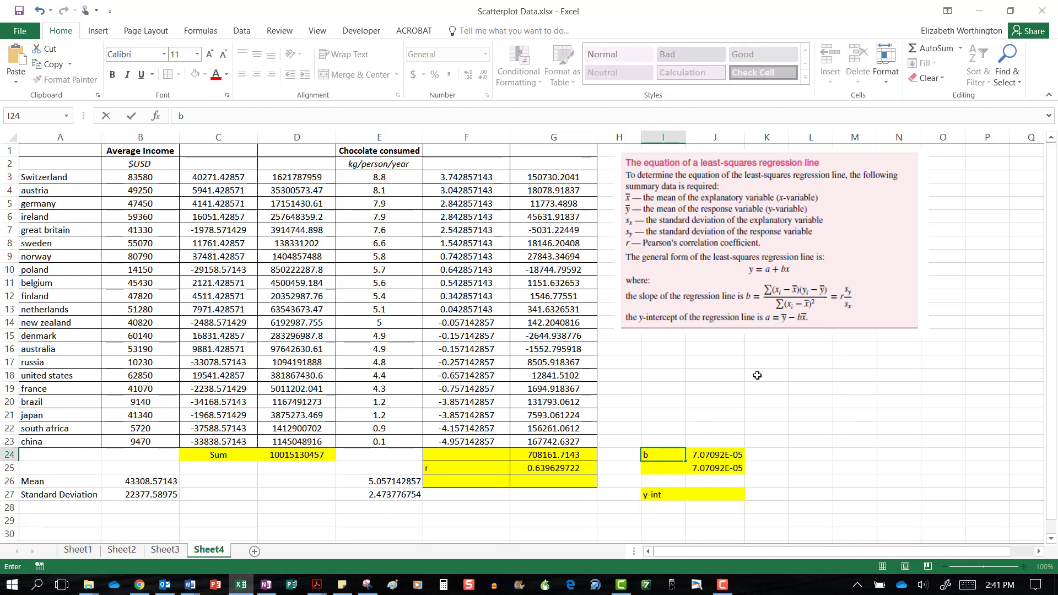
left_click(719, 493)
Step: Compute the y-intercept in J27 as =E26-J24*B26, giving 1.994829059
type("=")
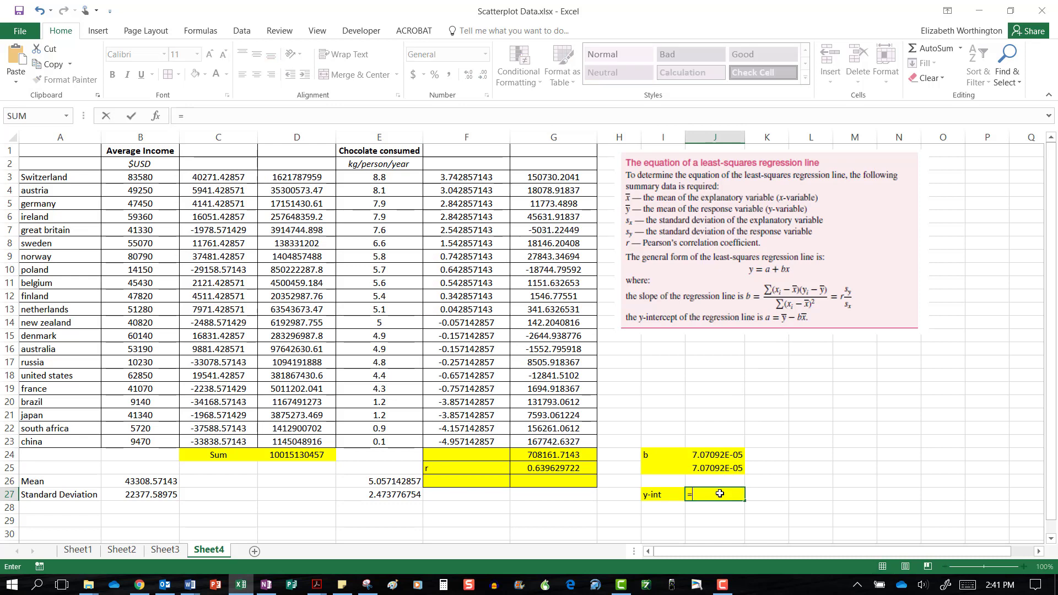
left_click(382, 481)
type("-")
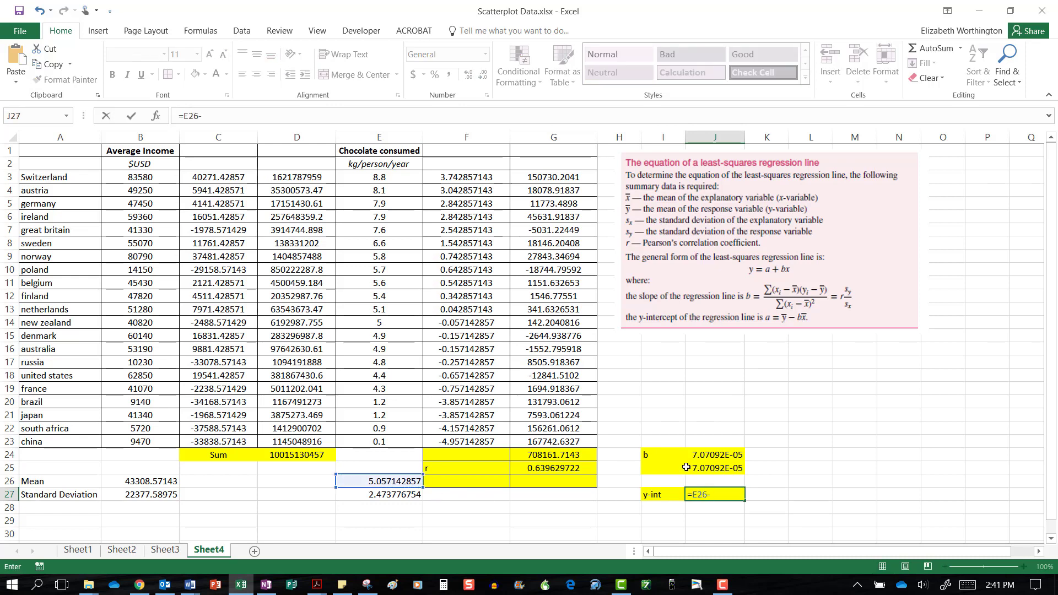
left_click(723, 454)
type("*")
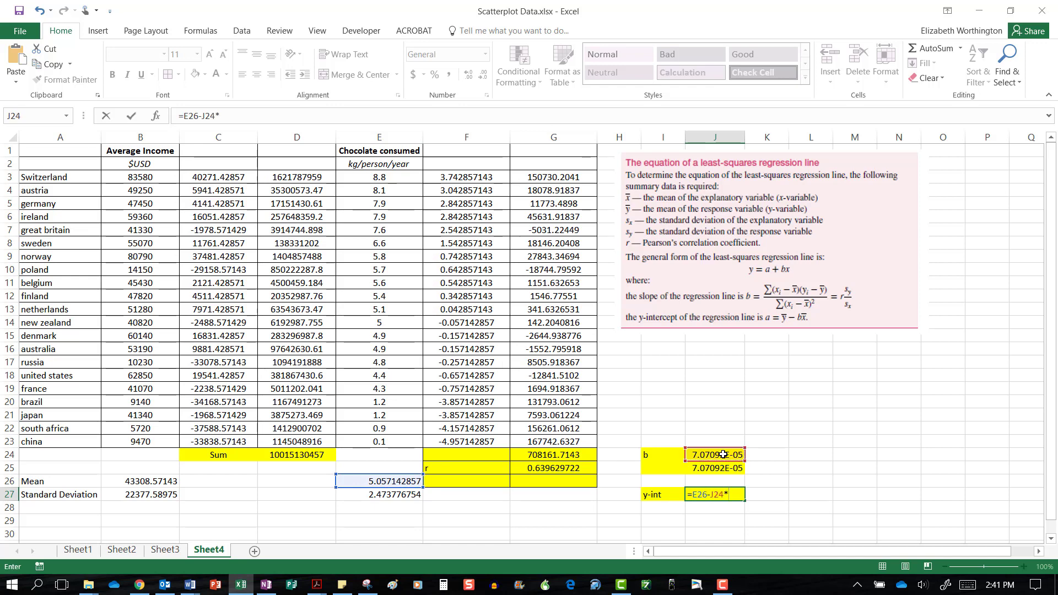
left_click(150, 482)
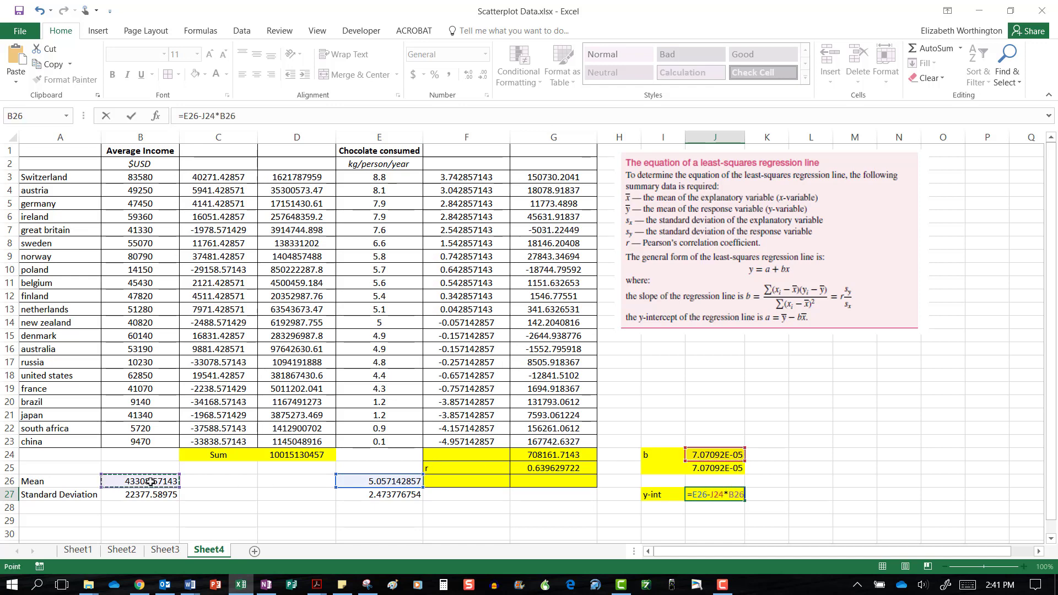
key("Return")
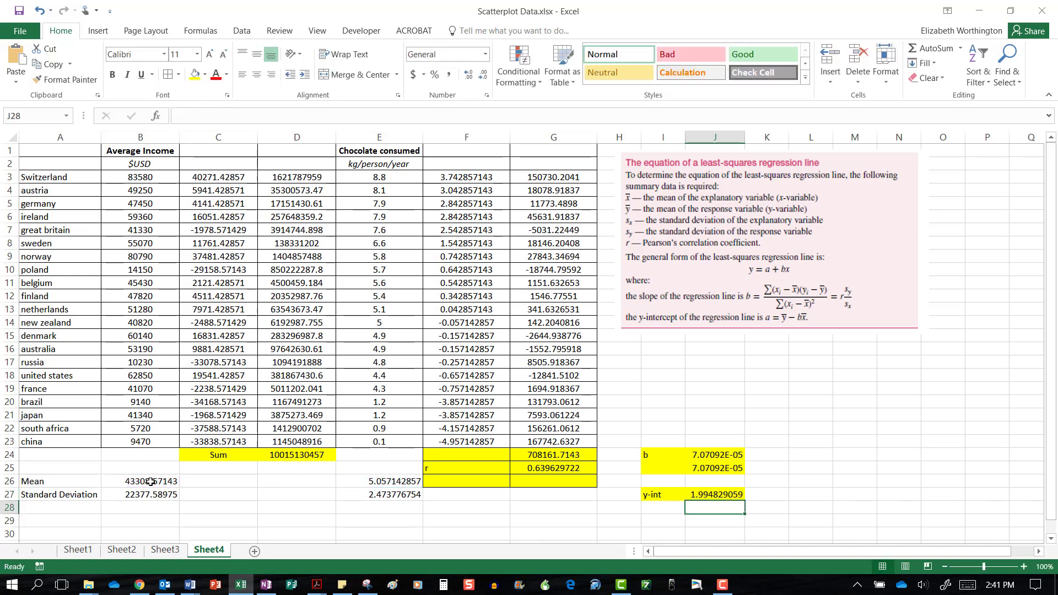